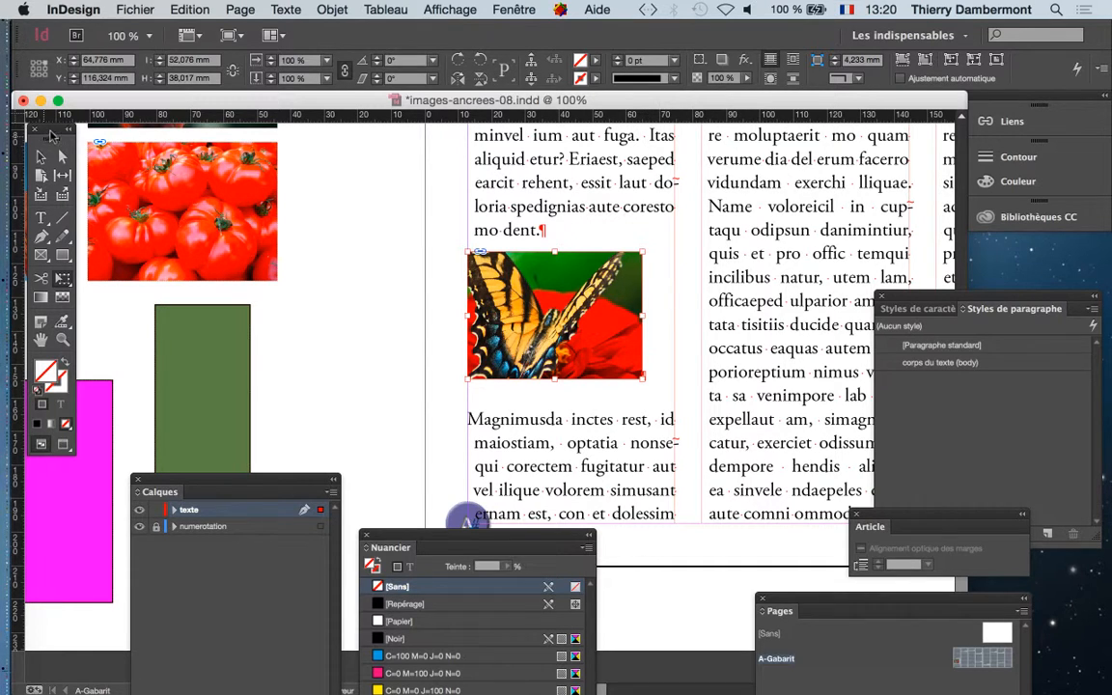
# Step: Place the text insertion point in the anchored butterfly image's paragraph and bring up the paragraph formatting settings beside it
pyautogui.moveTo(53, 135); pyautogui.dragTo(367, 155)
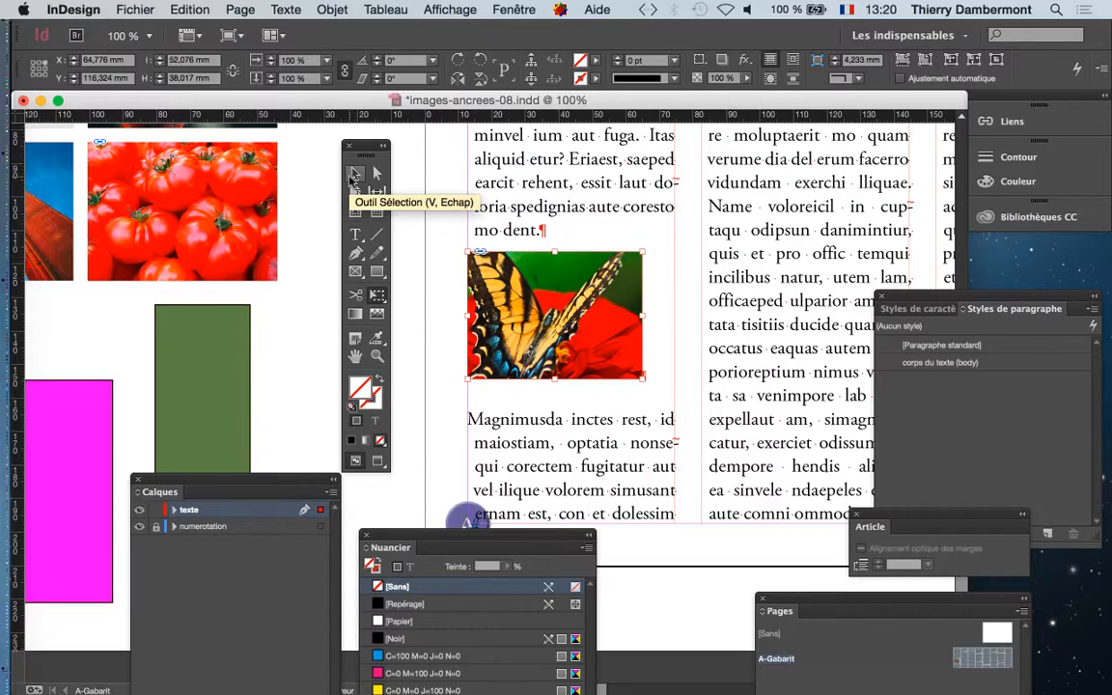
pyautogui.click(355, 173)
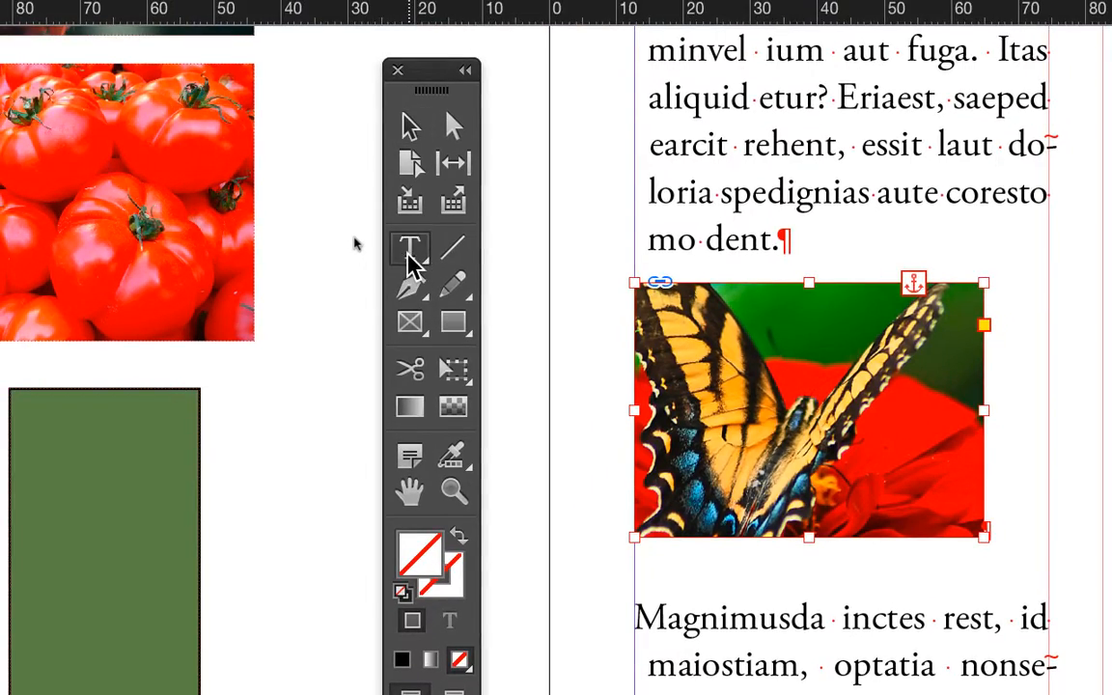
pyautogui.click(410, 254)
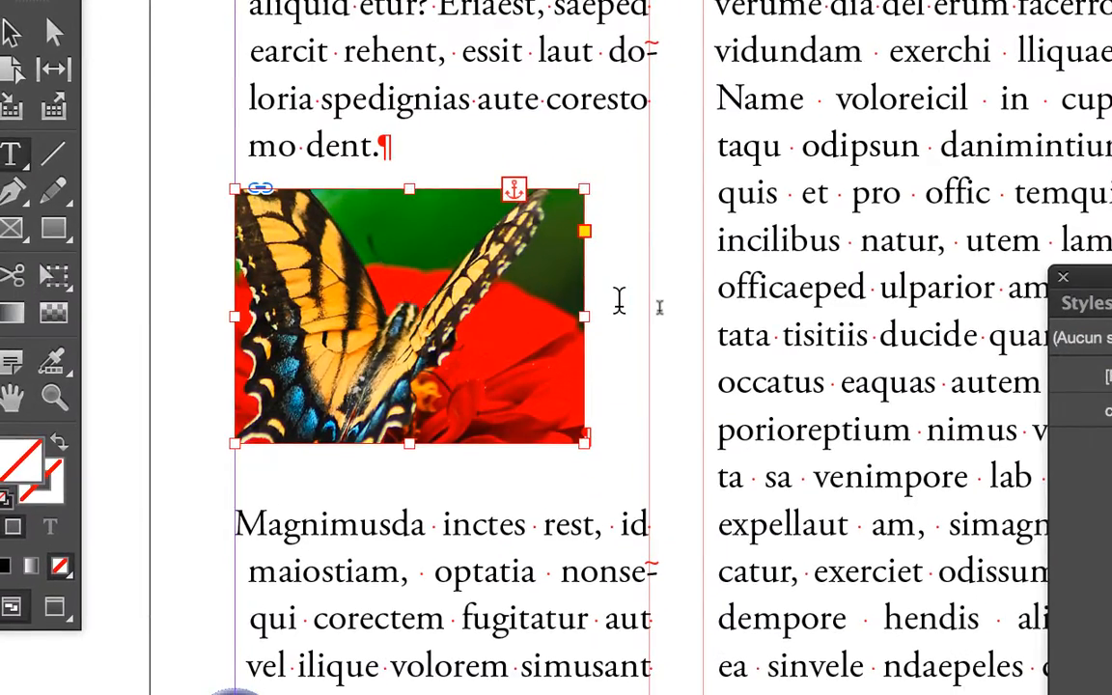
pyautogui.click(619, 300)
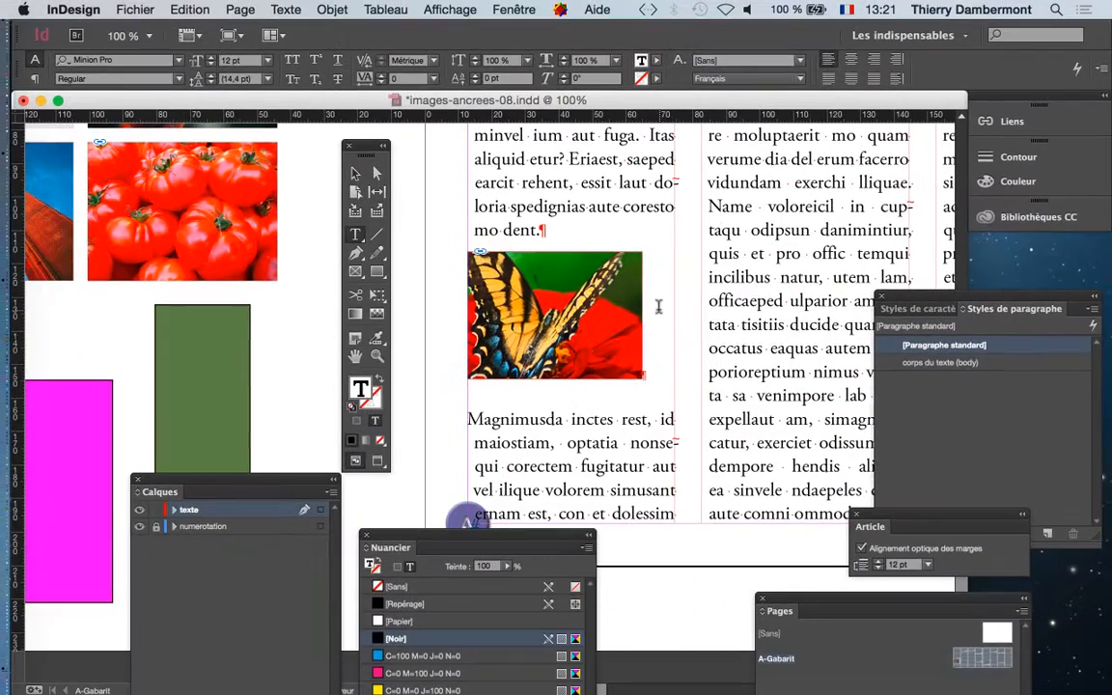
pyautogui.click(282, 8)
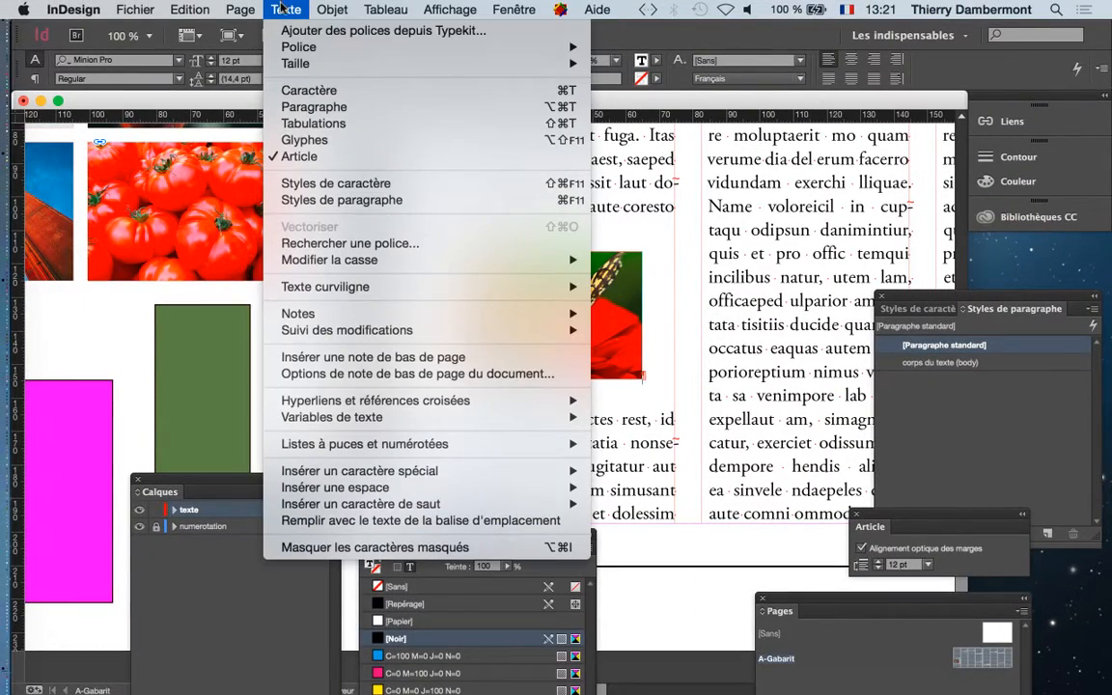
pyautogui.click(321, 106)
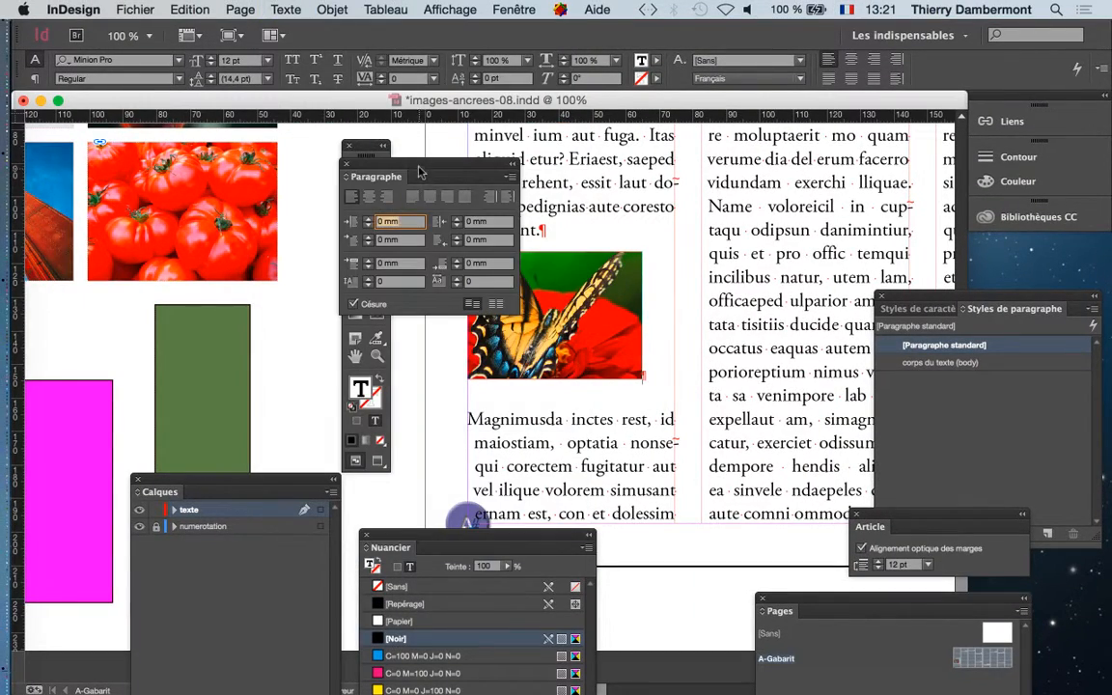
pyautogui.moveTo(420, 172); pyautogui.dragTo(751, 253)
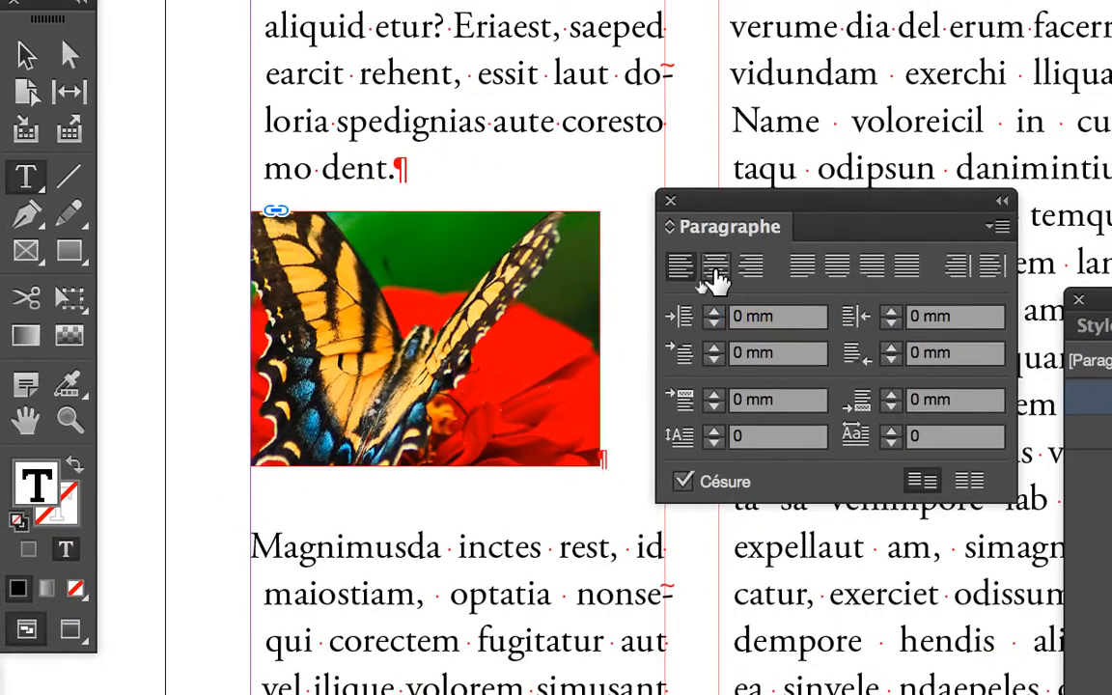
# Step: Center the butterfly image's paragraph as a test, and set it back to left alignment
pyautogui.click(716, 277)
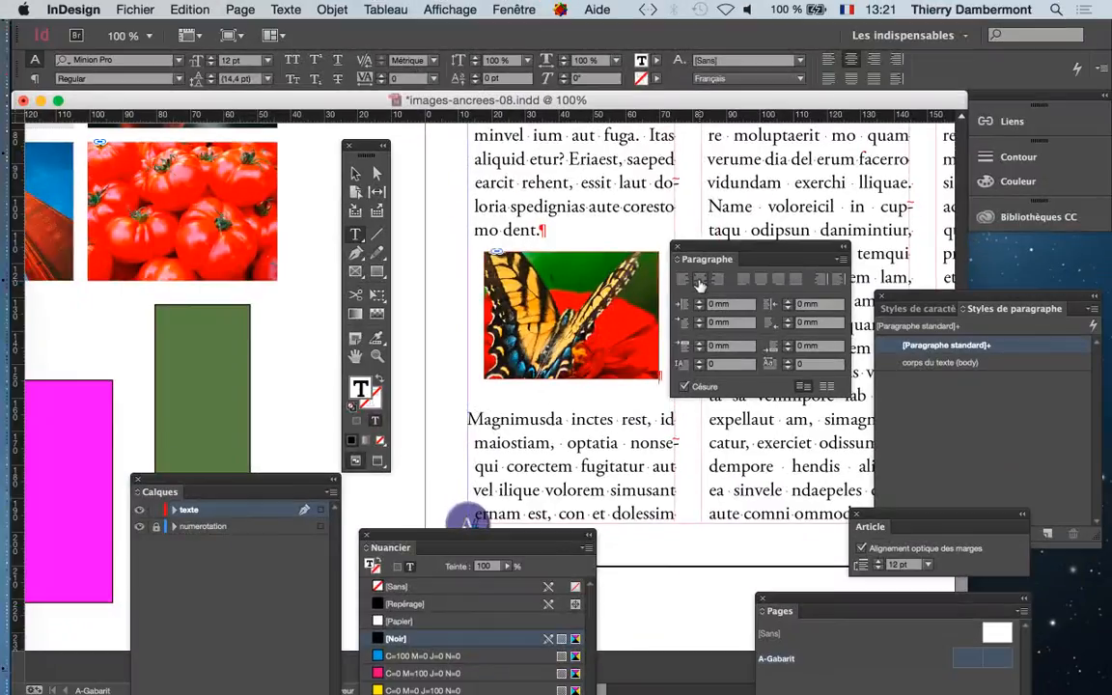
pyautogui.moveTo(687, 257); pyautogui.dragTo(804, 236)
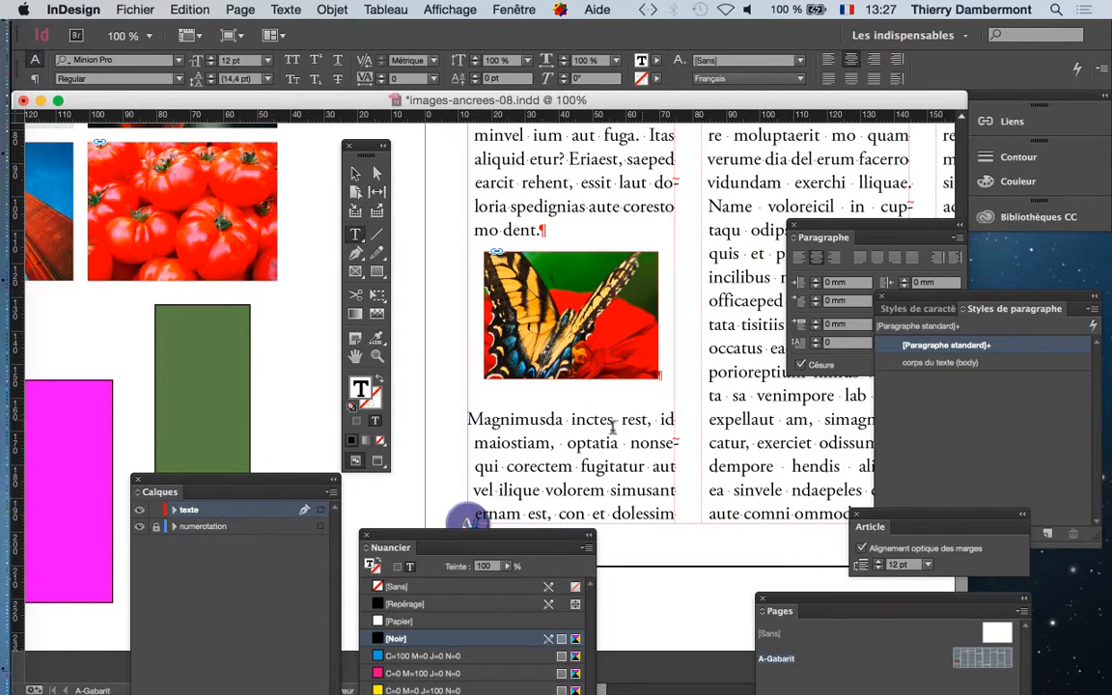
pyautogui.moveTo(886, 232); pyautogui.dragTo(786, 180)
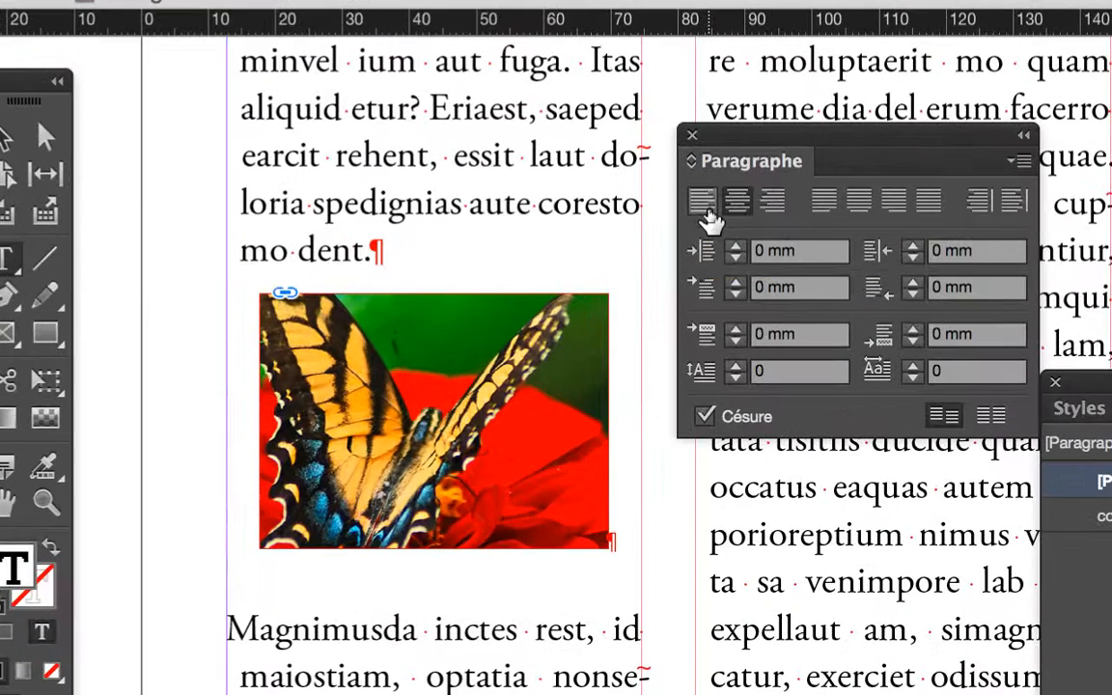
pyautogui.click(706, 207)
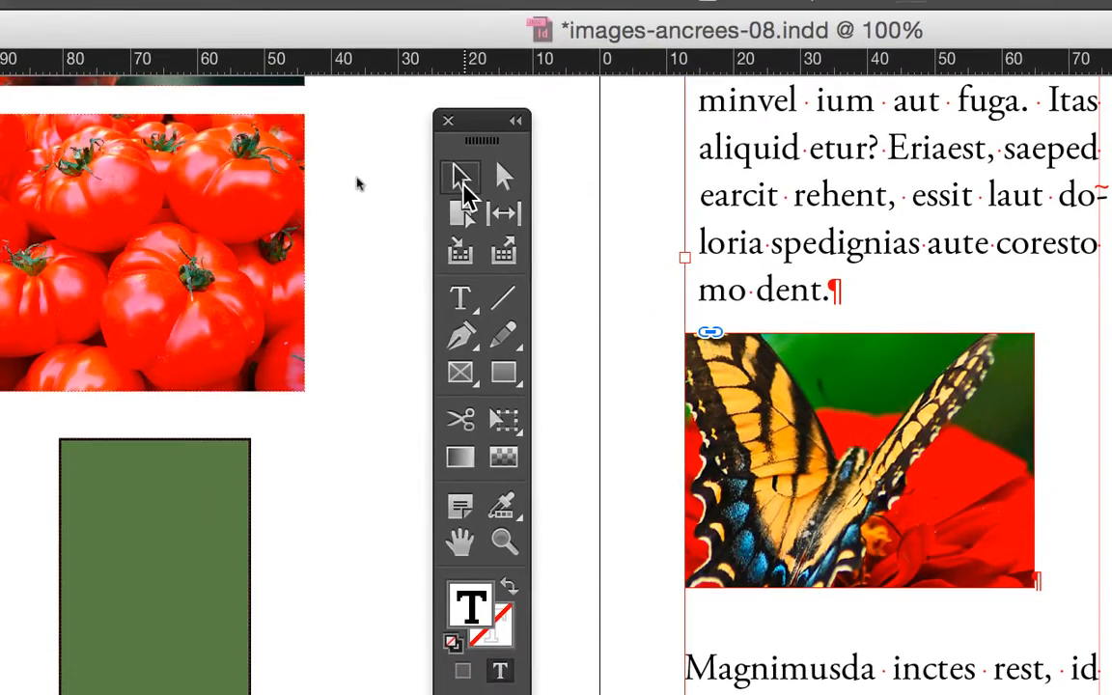
# Step: Scale the anchored butterfly image proportionally with Free Transform to about 68 × 49 mm, wider than its text column
pyautogui.click(459, 170)
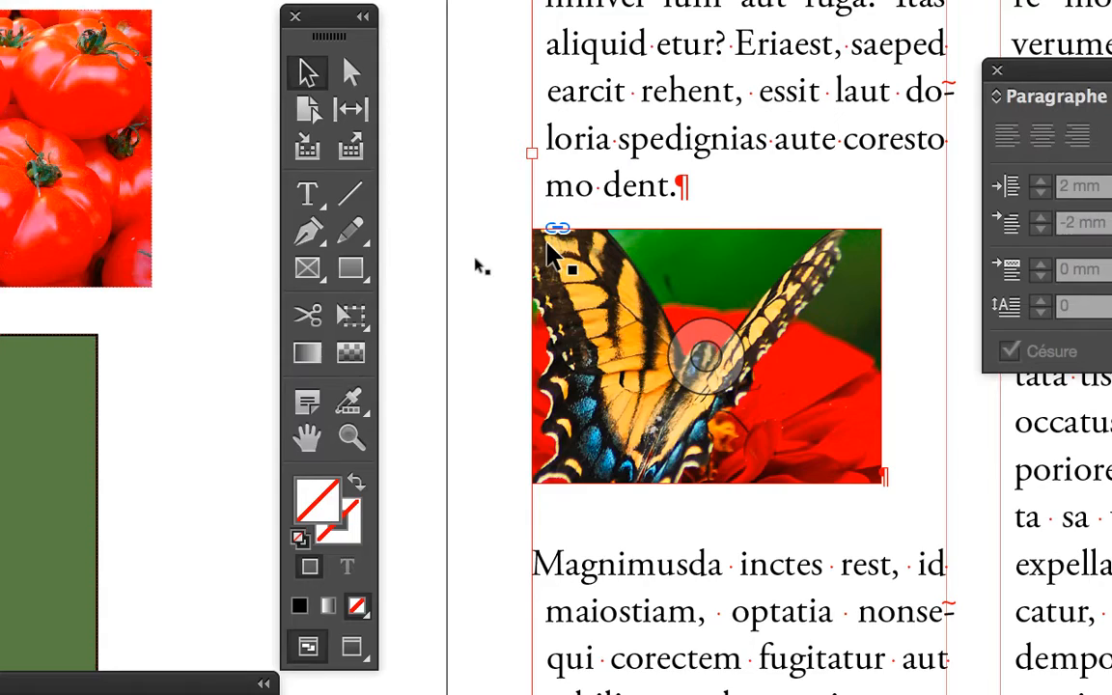
pyautogui.click(549, 253)
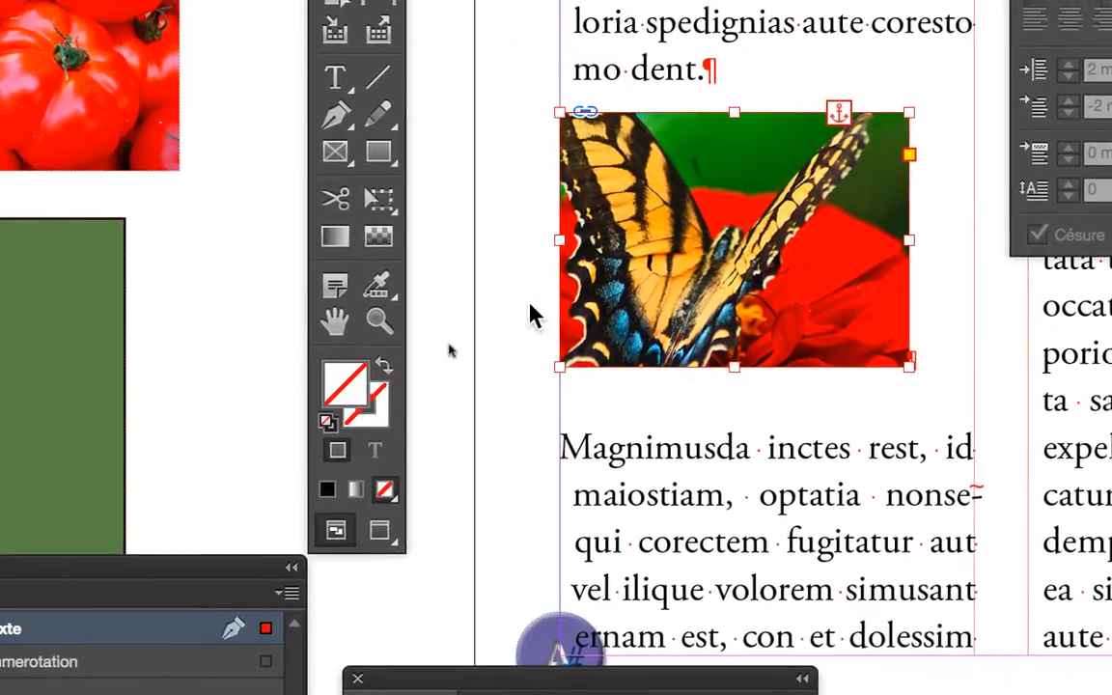
pyautogui.click(378, 198)
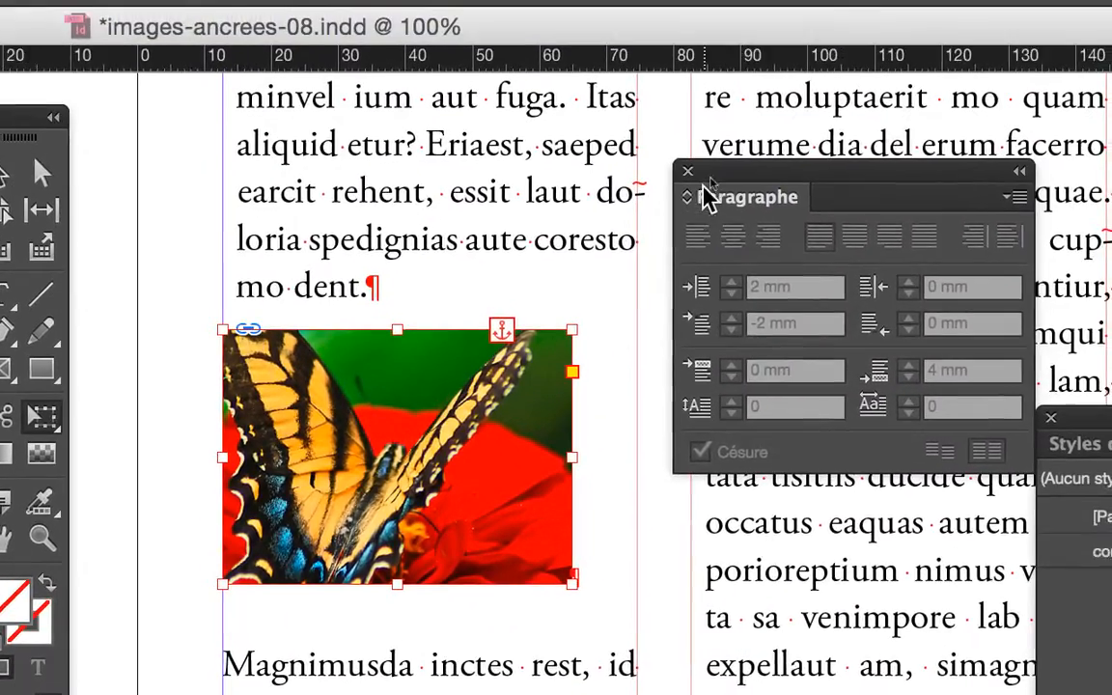
pyautogui.moveTo(786, 93); pyautogui.dragTo(990, 93)
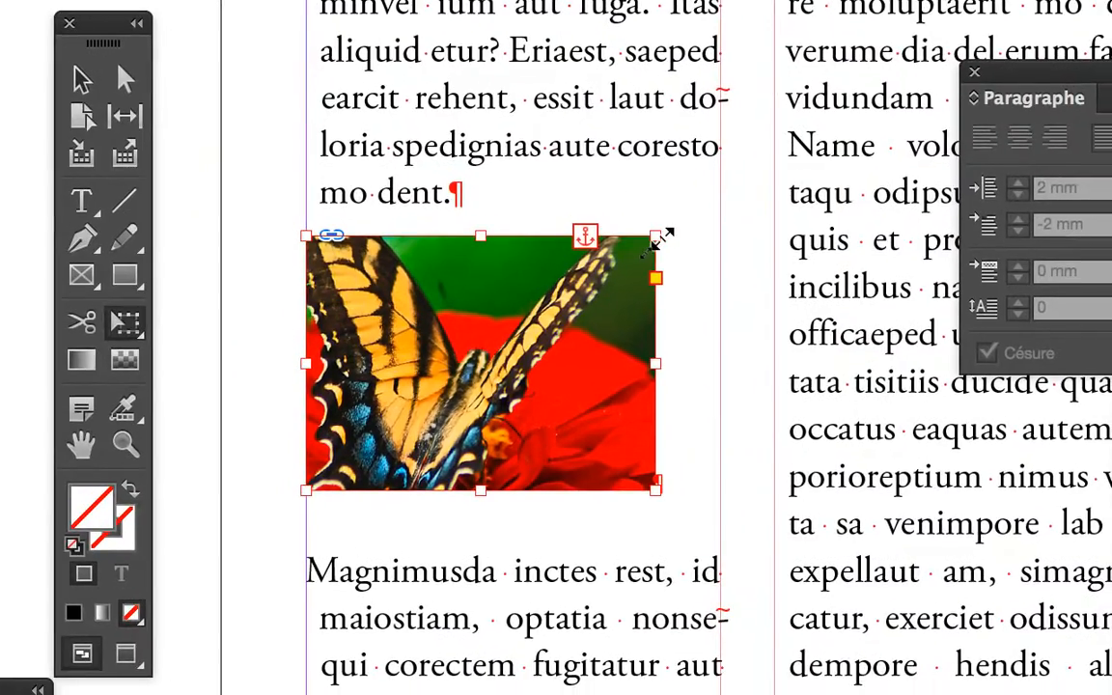
pyautogui.moveTo(657, 237); pyautogui.dragTo(769, 169)
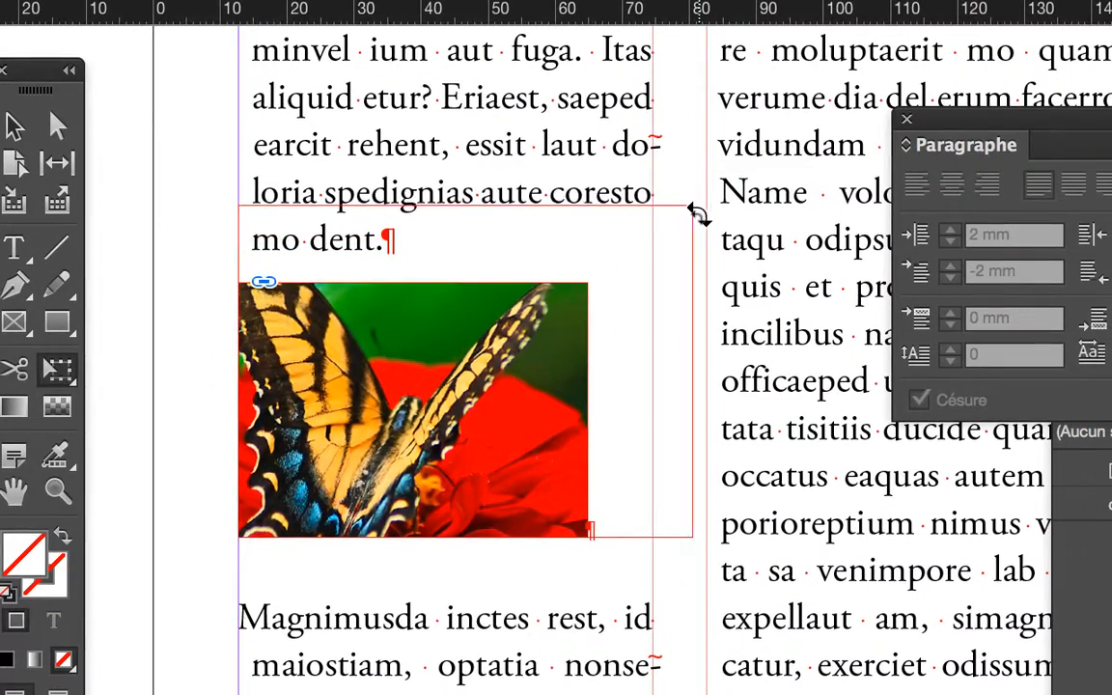
pyautogui.moveTo(697, 215); pyautogui.dragTo(697, 214)
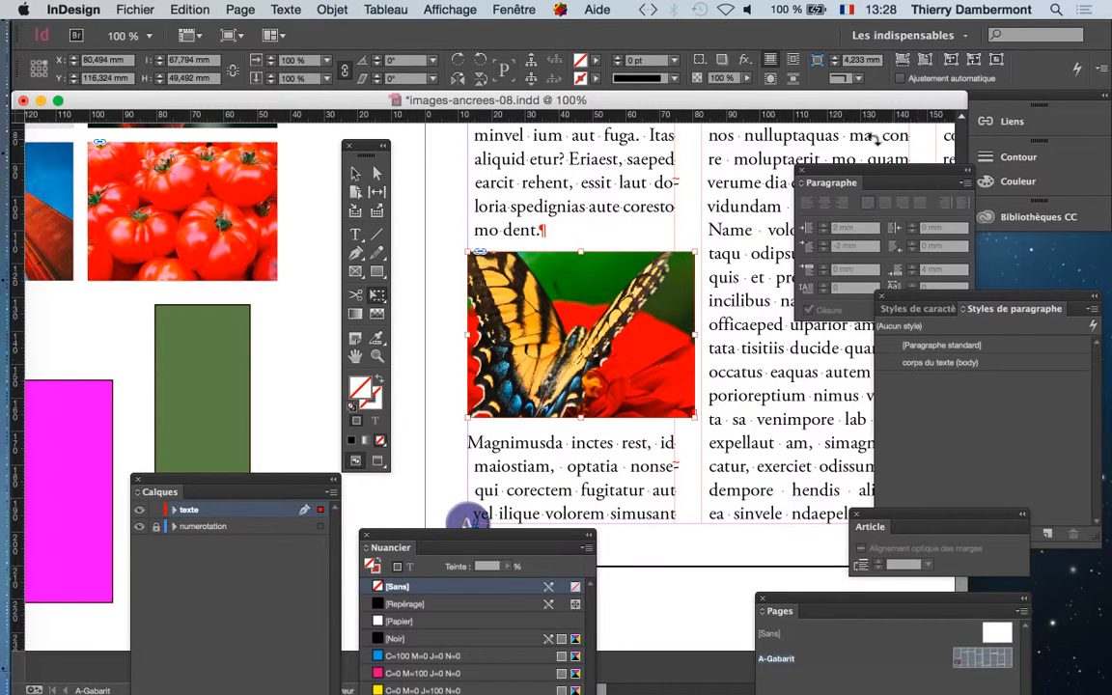
pyautogui.moveTo(857, 172); pyautogui.dragTo(790, 159)
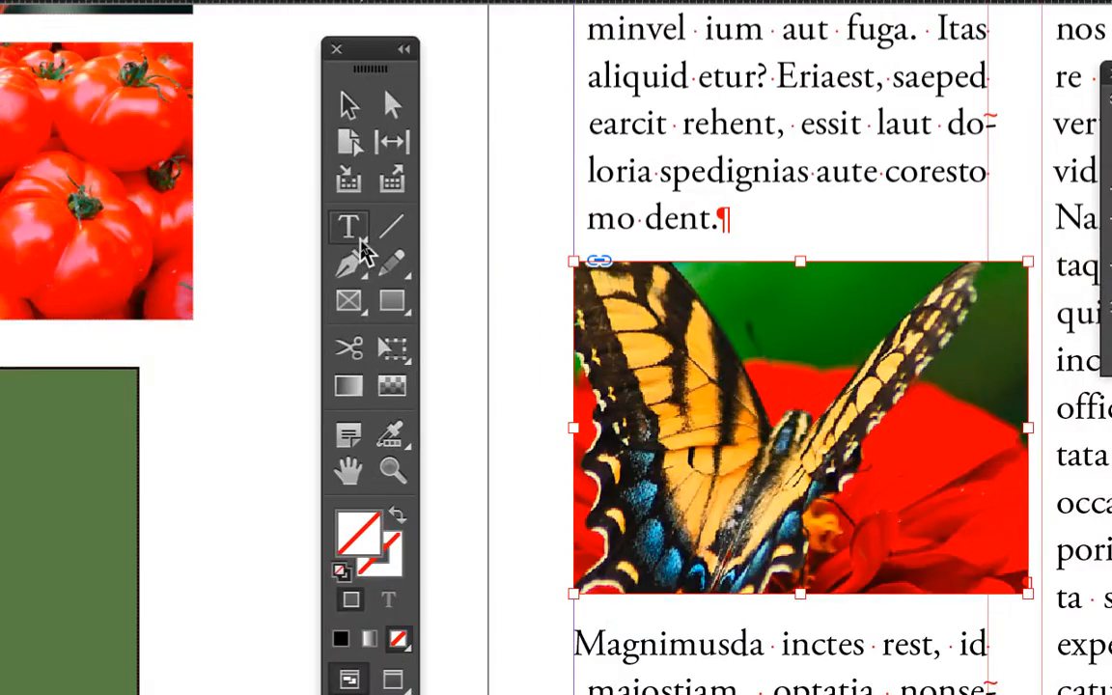
# Step: Put the insertion point back in the enlarged butterfly image's paragraph and center that paragraph on the column
pyautogui.click(360, 243)
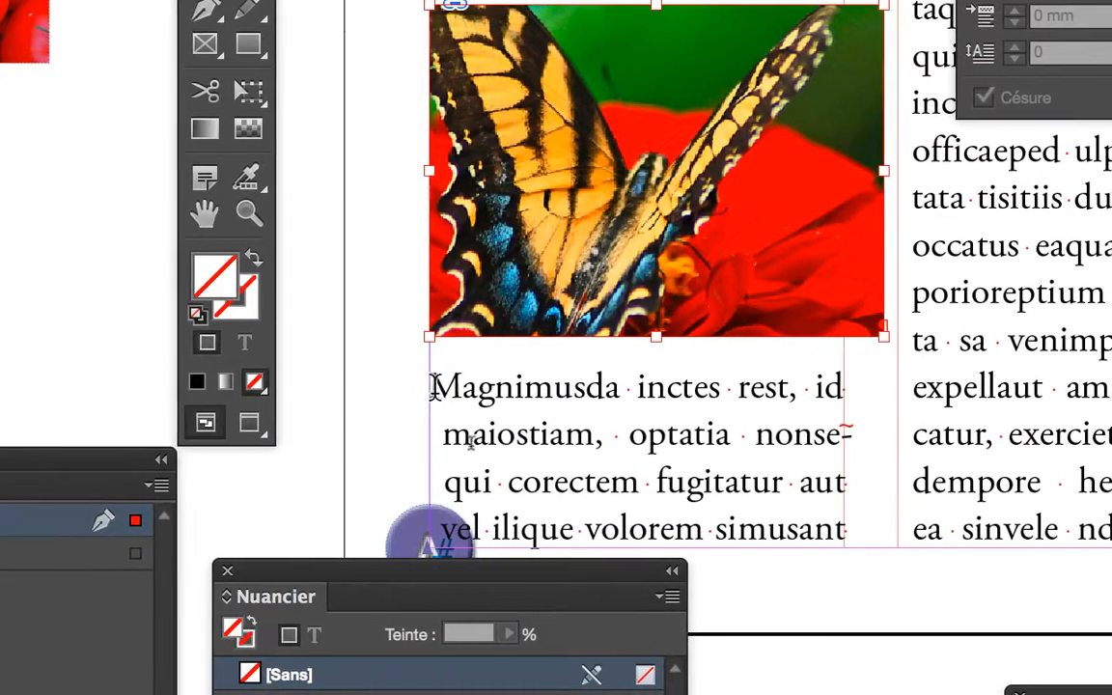
pyautogui.click(434, 388)
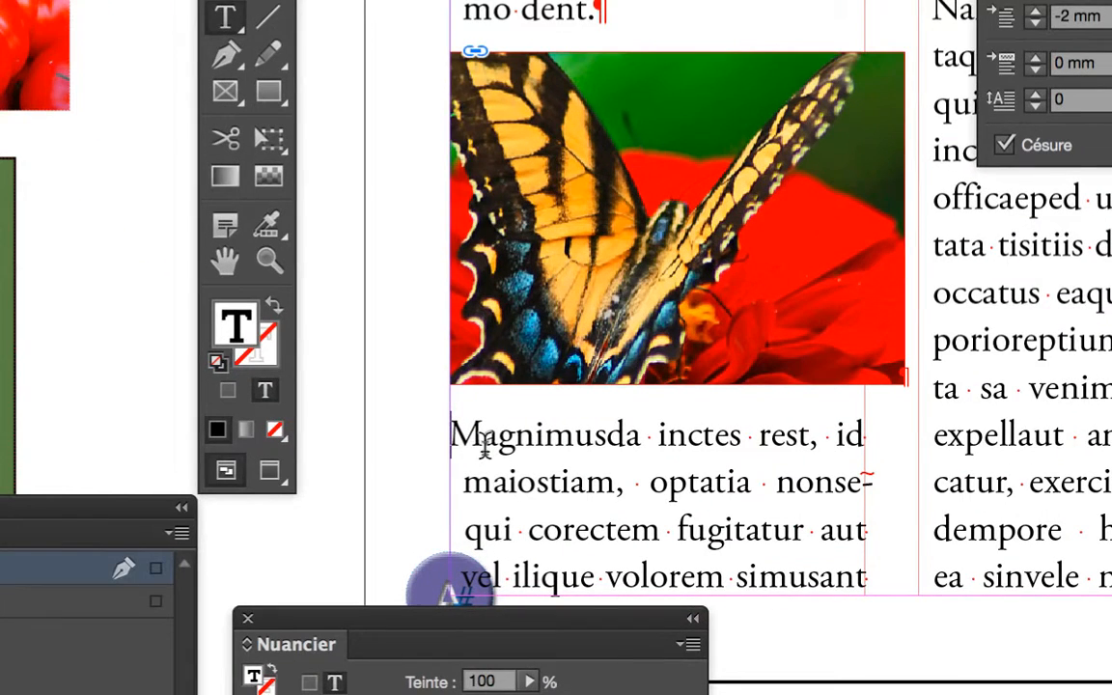
pyautogui.press('Left')
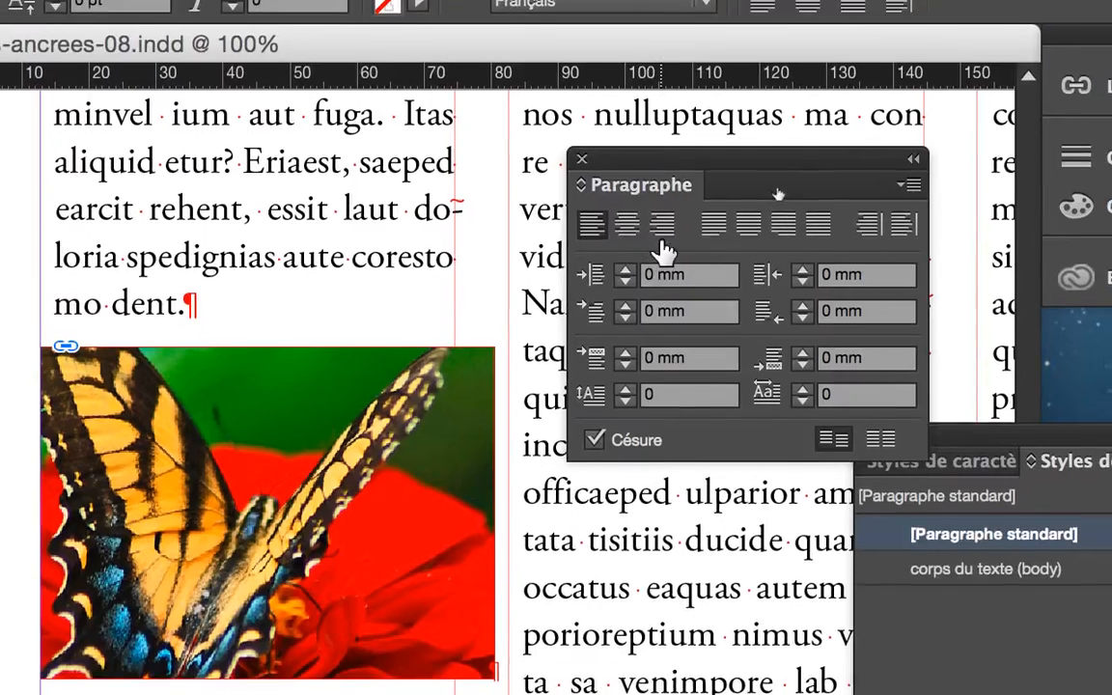
pyautogui.click(627, 227)
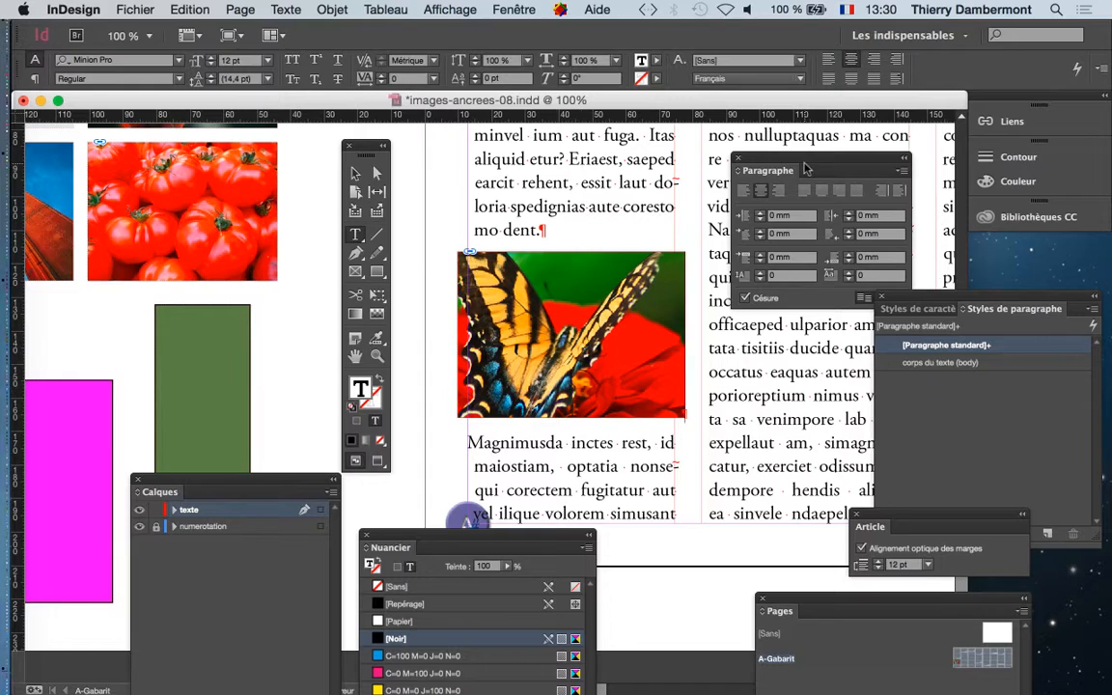
pyautogui.moveTo(806, 169); pyautogui.dragTo(792, 241)
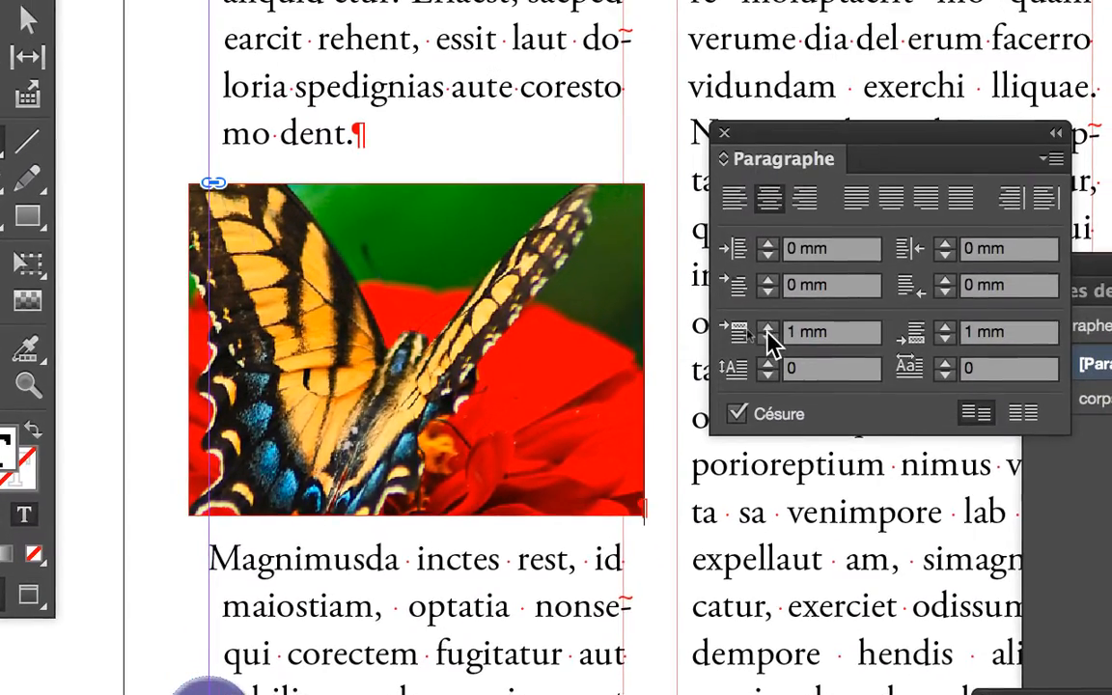
# Step: Try several space-before values on the butterfly image's paragraph, up to 4 mm, and settle on 3 mm
pyautogui.click(770, 331)
pyautogui.click(770, 331)
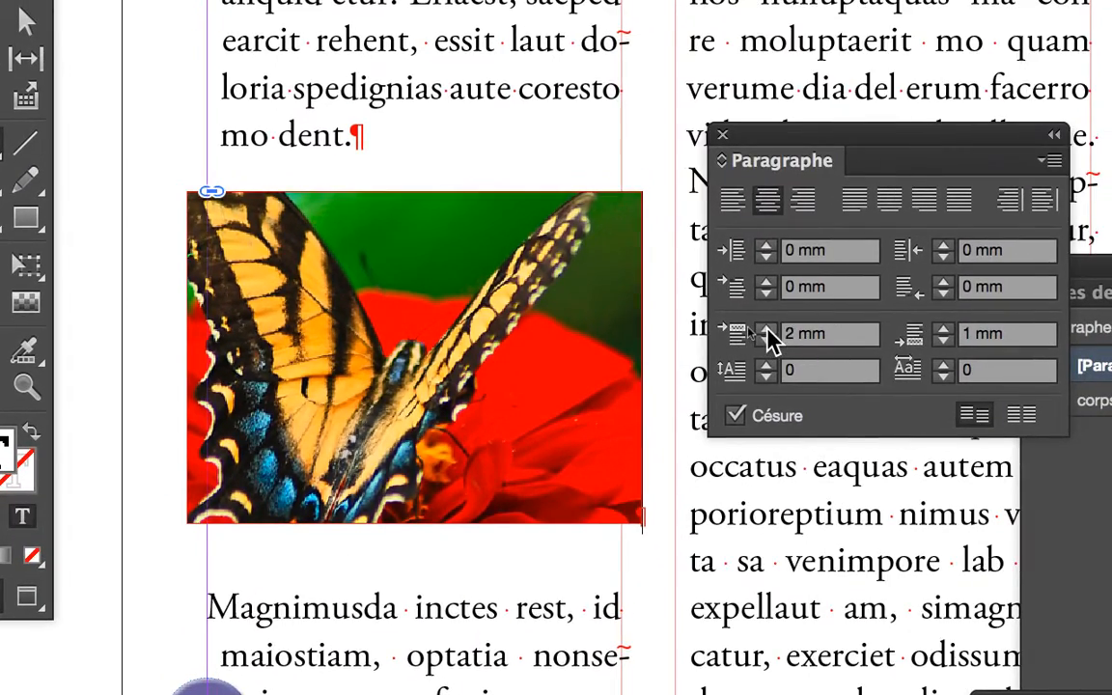
pyautogui.click(769, 331)
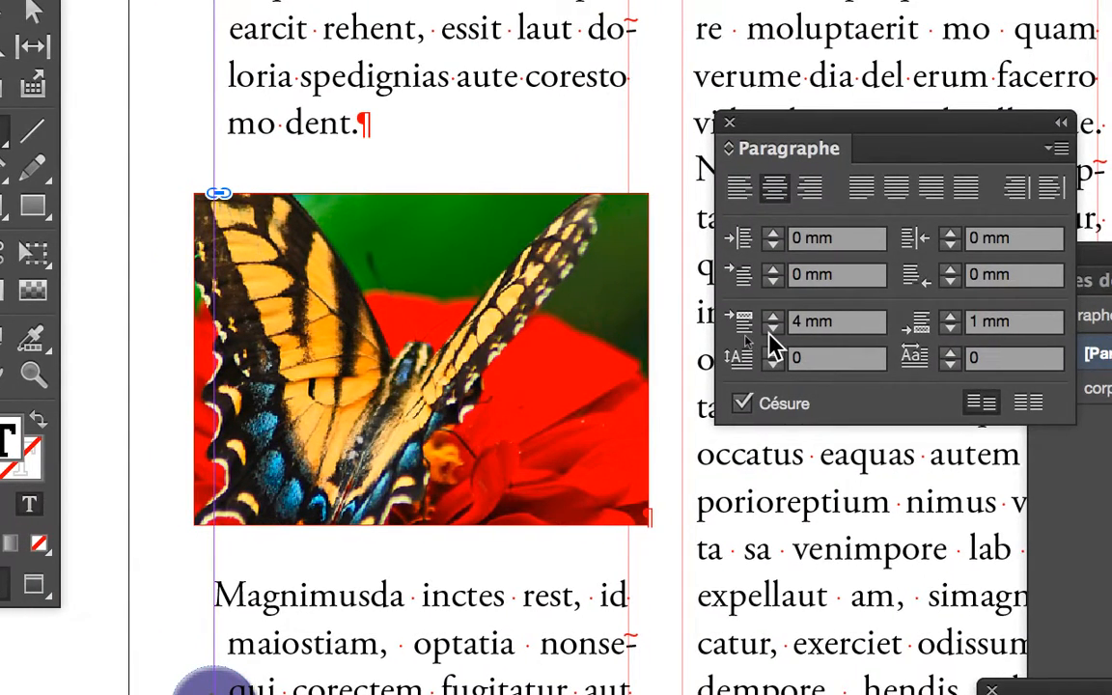
pyautogui.click(771, 331)
pyautogui.click(772, 333)
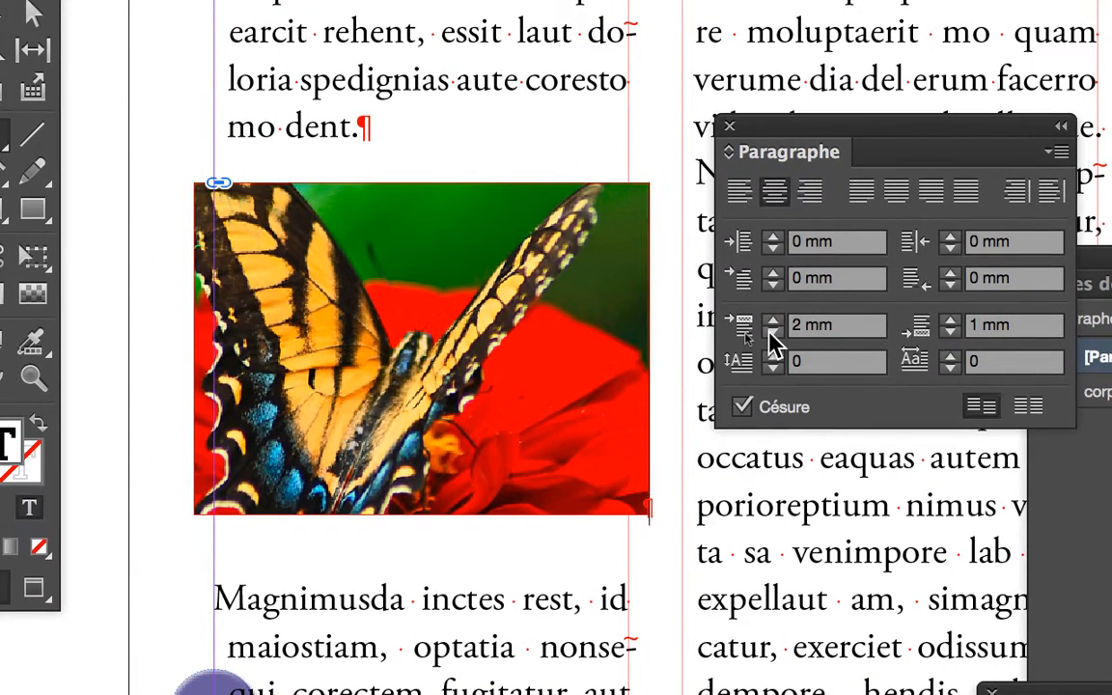
pyautogui.click(771, 334)
pyautogui.click(771, 333)
pyautogui.click(771, 333)
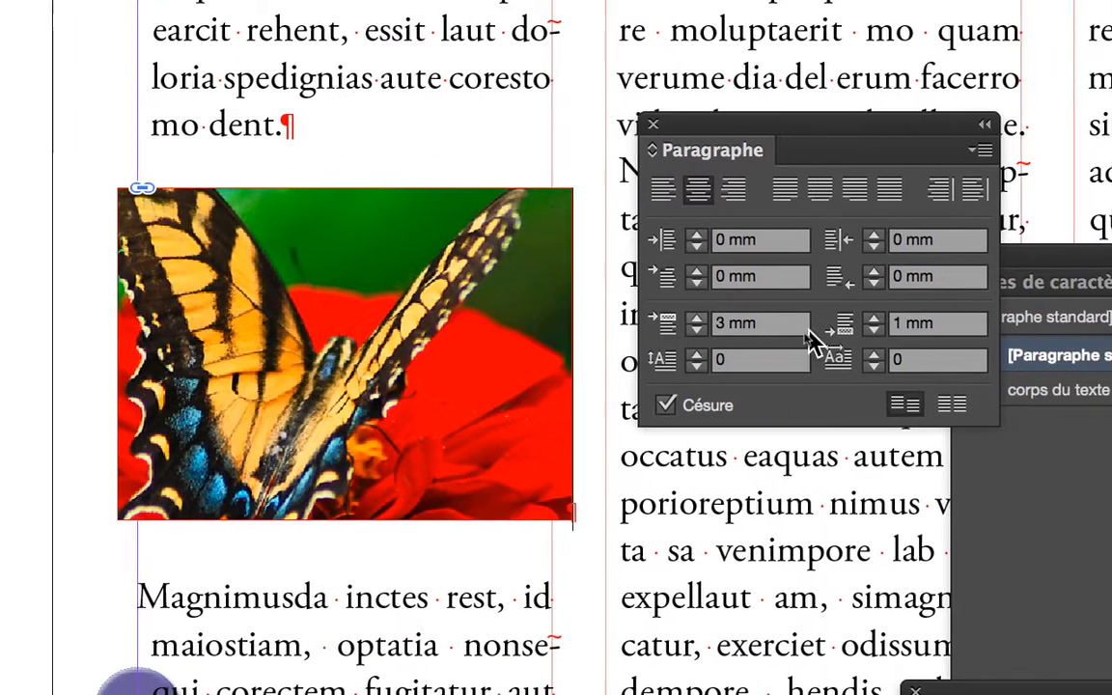
# Step: Test the space after the butterfly image's paragraph from 0 up to 7 mm, and lower it to 2 mm
pyautogui.click(828, 329)
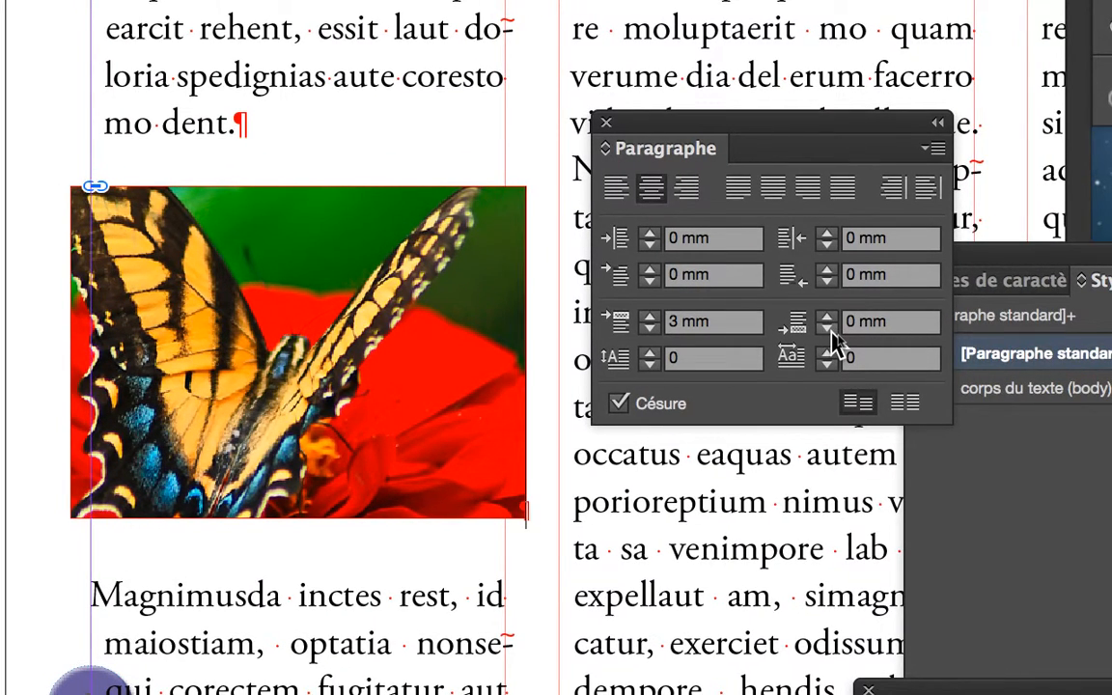
pyautogui.click(829, 324)
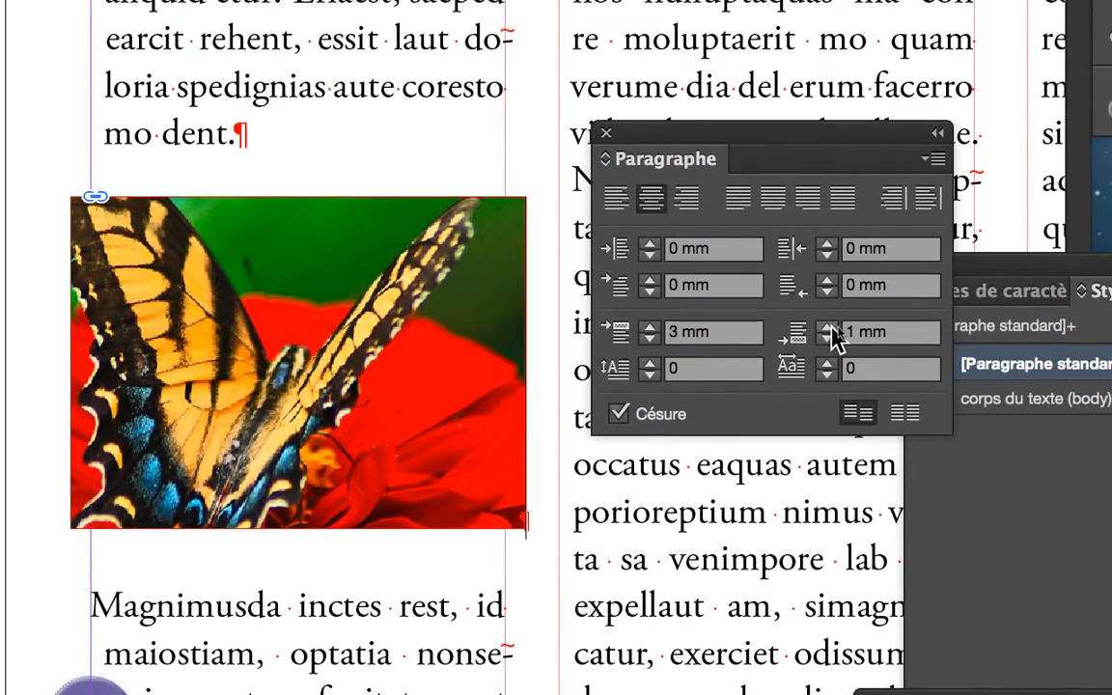
pyautogui.click(829, 324)
pyautogui.click(830, 324)
pyautogui.click(829, 325)
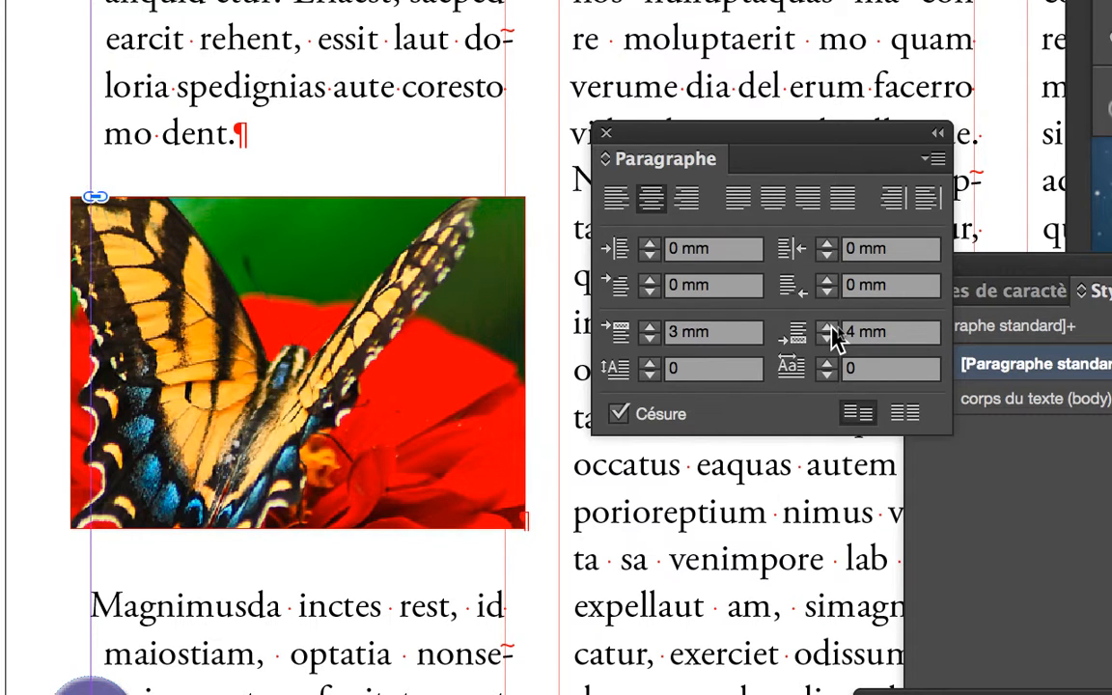
pyautogui.click(829, 326)
pyautogui.click(829, 325)
pyautogui.click(830, 325)
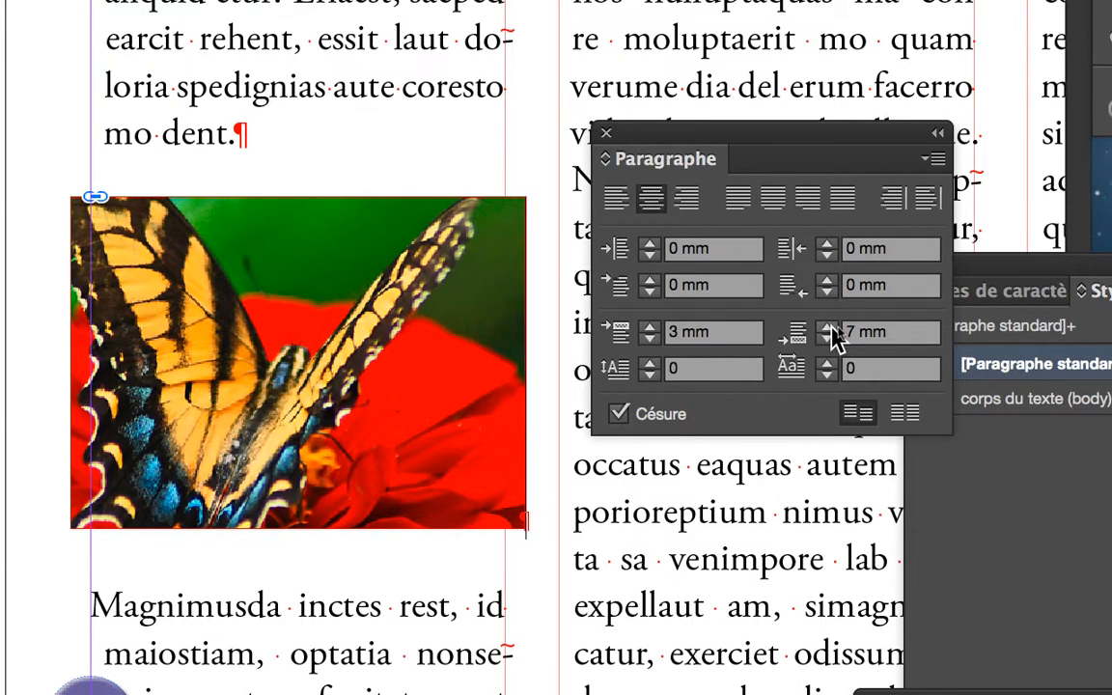
pyautogui.click(829, 334)
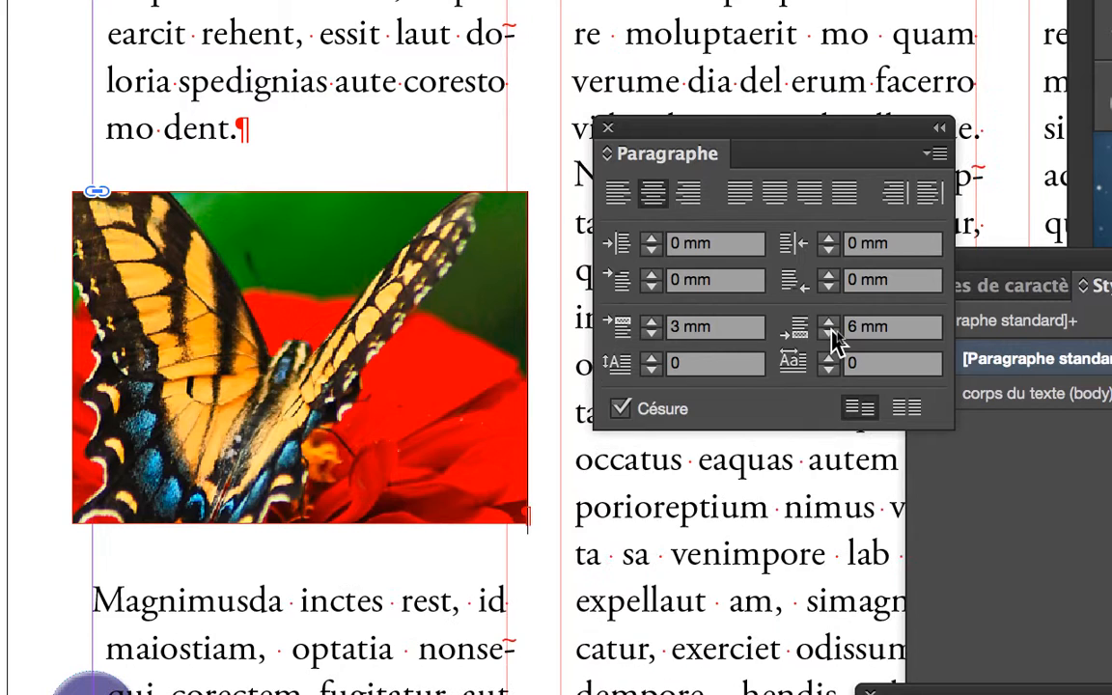
pyautogui.click(829, 334)
pyautogui.click(829, 334)
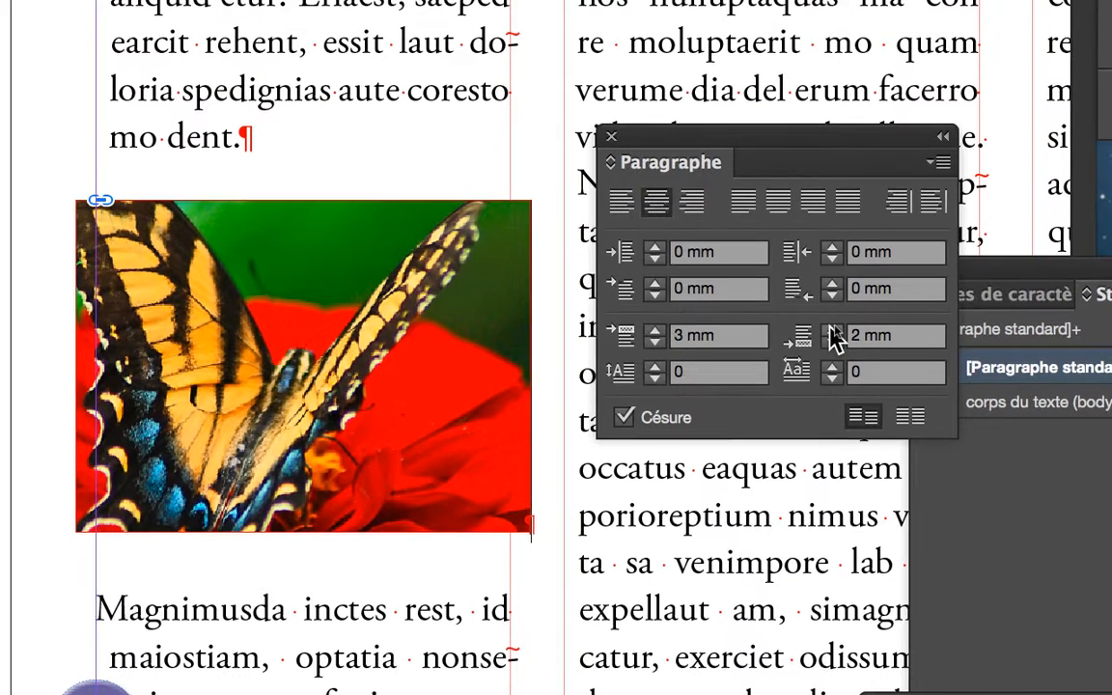
# Step: Set the space after the butterfly image's paragraph to 7 mm
pyautogui.click(833, 330)
pyautogui.click(833, 330)
pyautogui.click(832, 331)
pyautogui.click(832, 330)
pyautogui.click(832, 330)
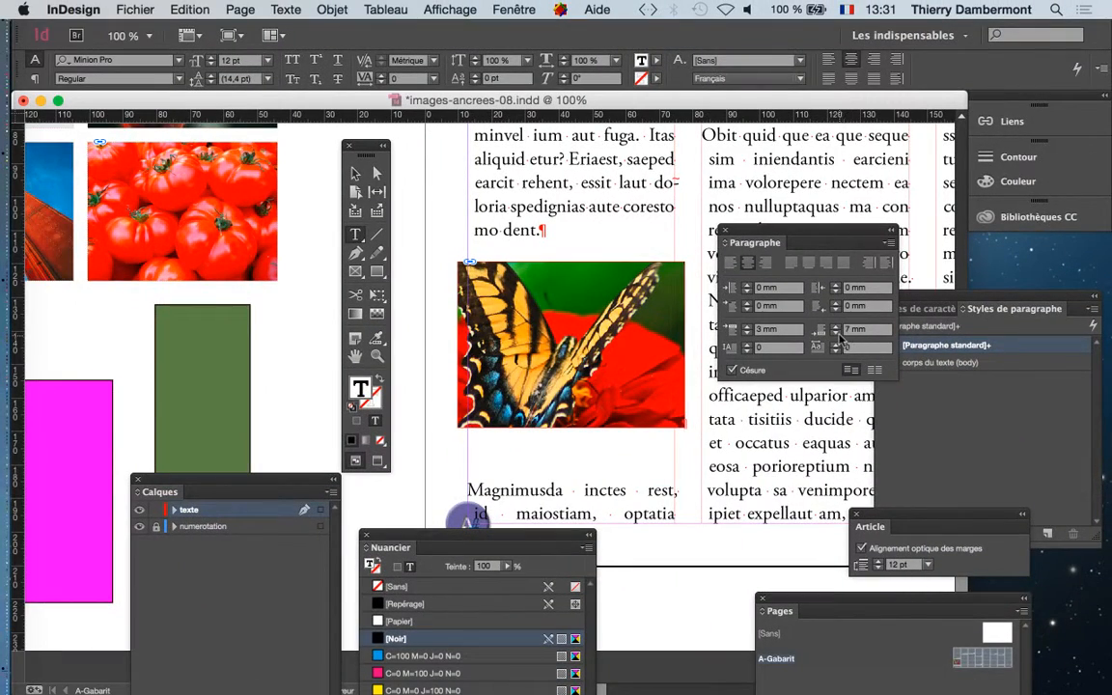
pyautogui.click(837, 333)
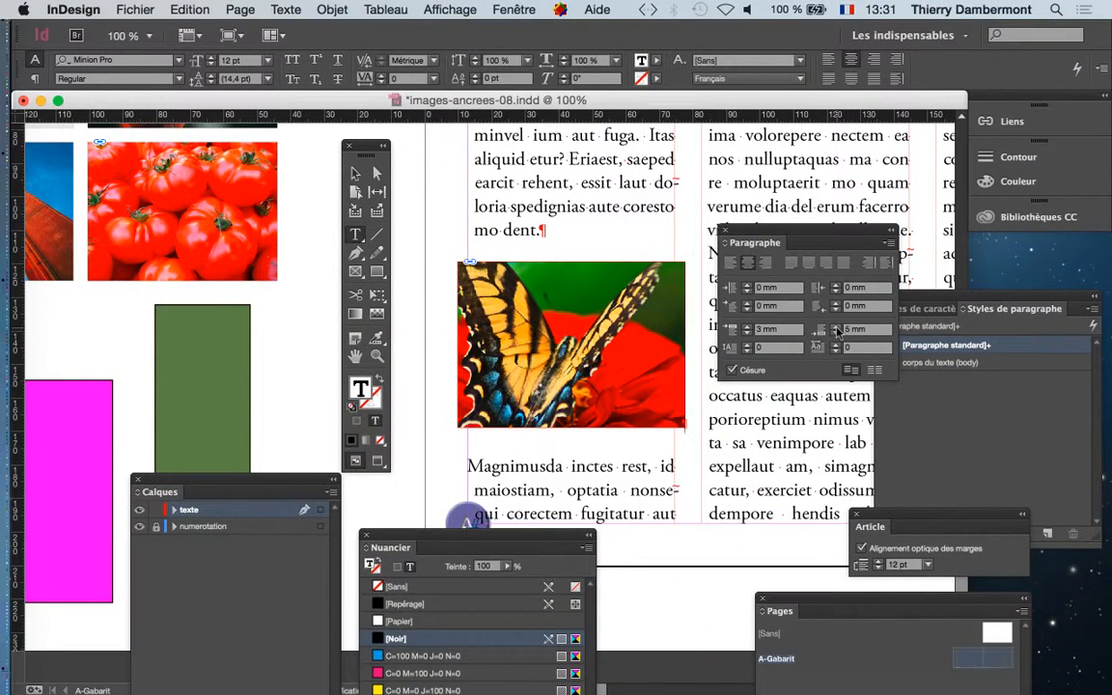
pyautogui.click(836, 329)
pyautogui.click(836, 328)
pyautogui.click(836, 327)
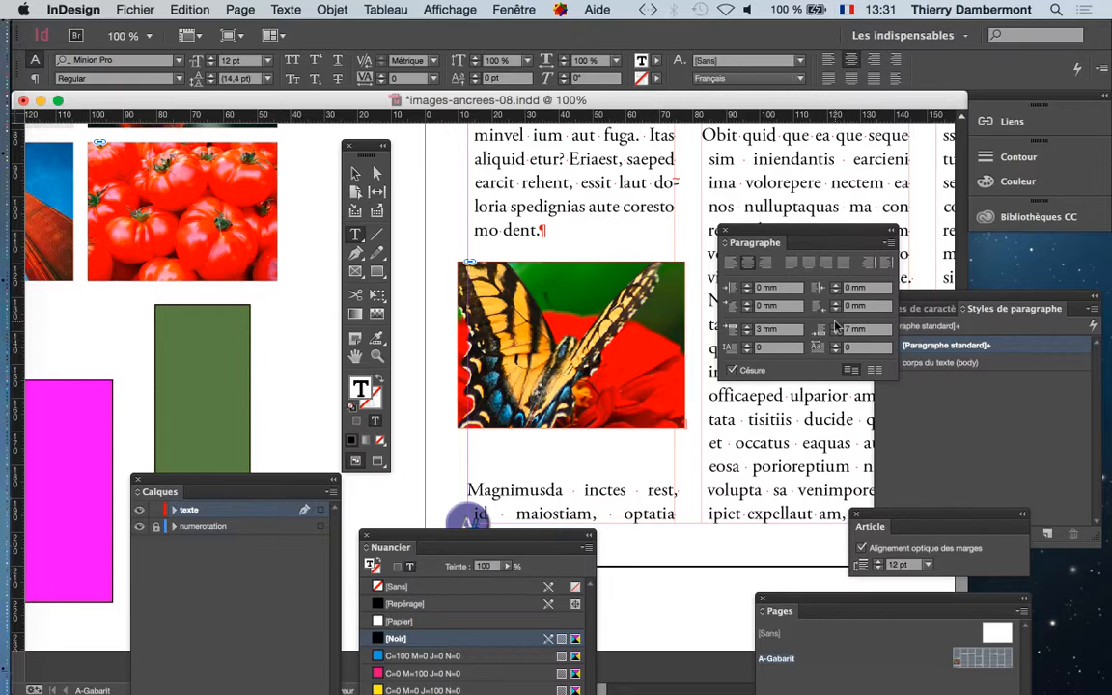
# Step: Set the space before the butterfly image's paragraph to 7 mm and move the paragraph settings clear of the image
pyautogui.click(748, 328)
pyautogui.click(748, 328)
pyautogui.click(749, 328)
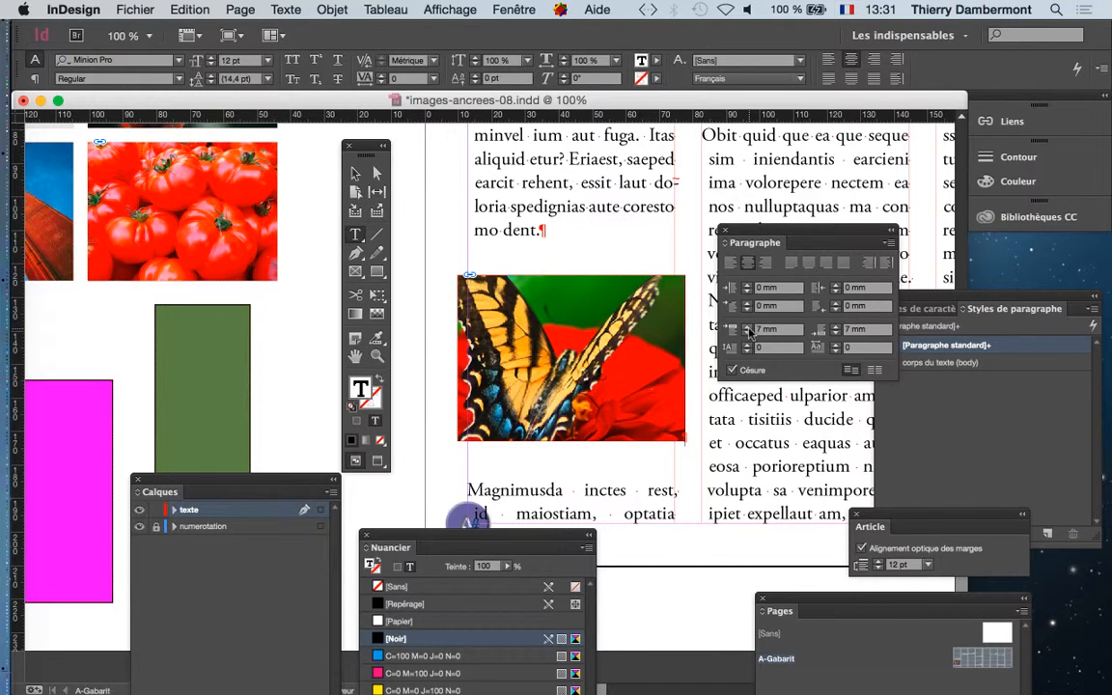
pyautogui.moveTo(751, 235); pyautogui.dragTo(819, 200)
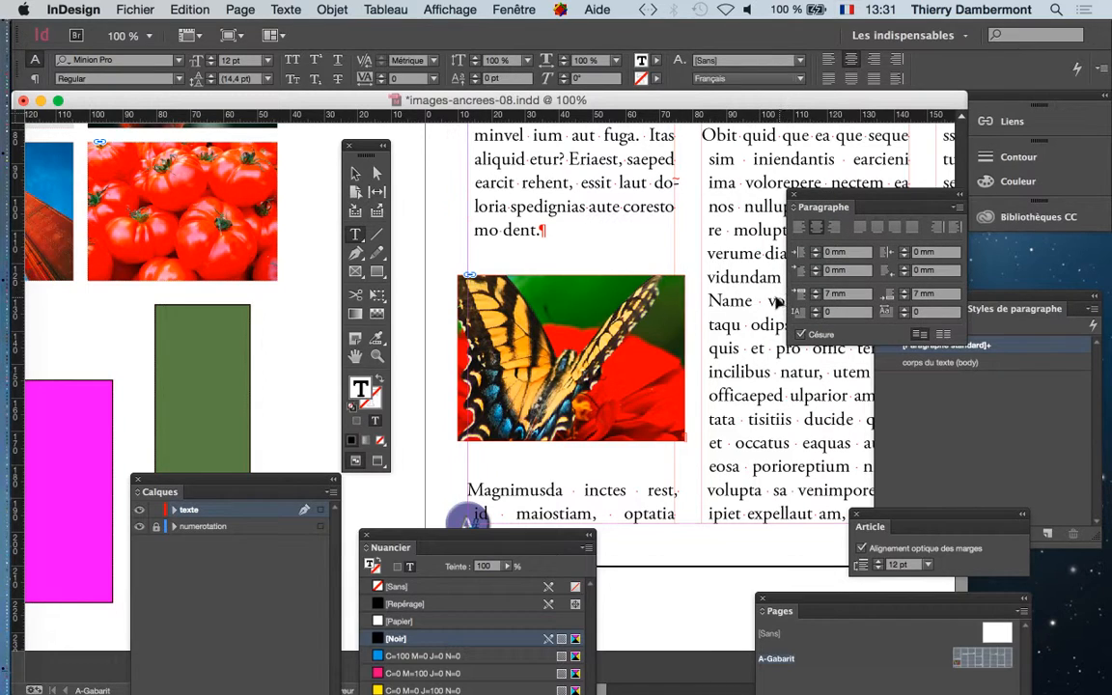